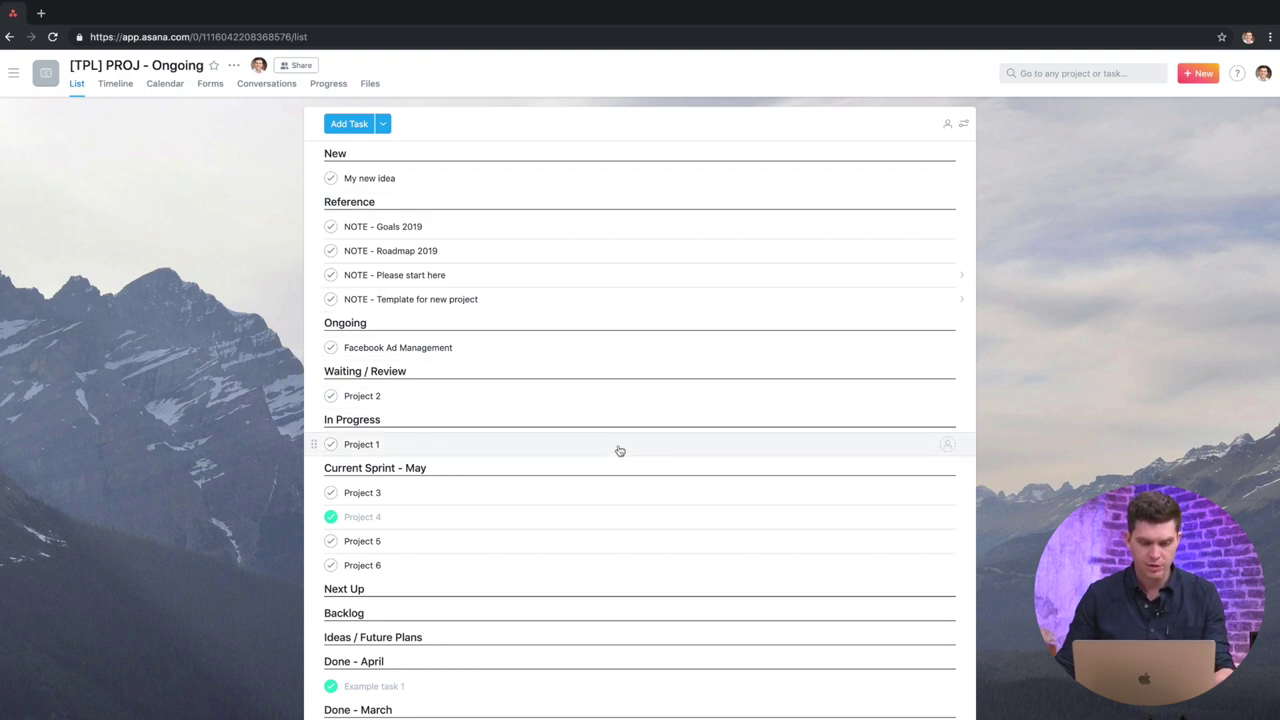
- Add a task named "Next new idea" to the New section and place it above "My new idea"
scroll(597, 520, down, 1)
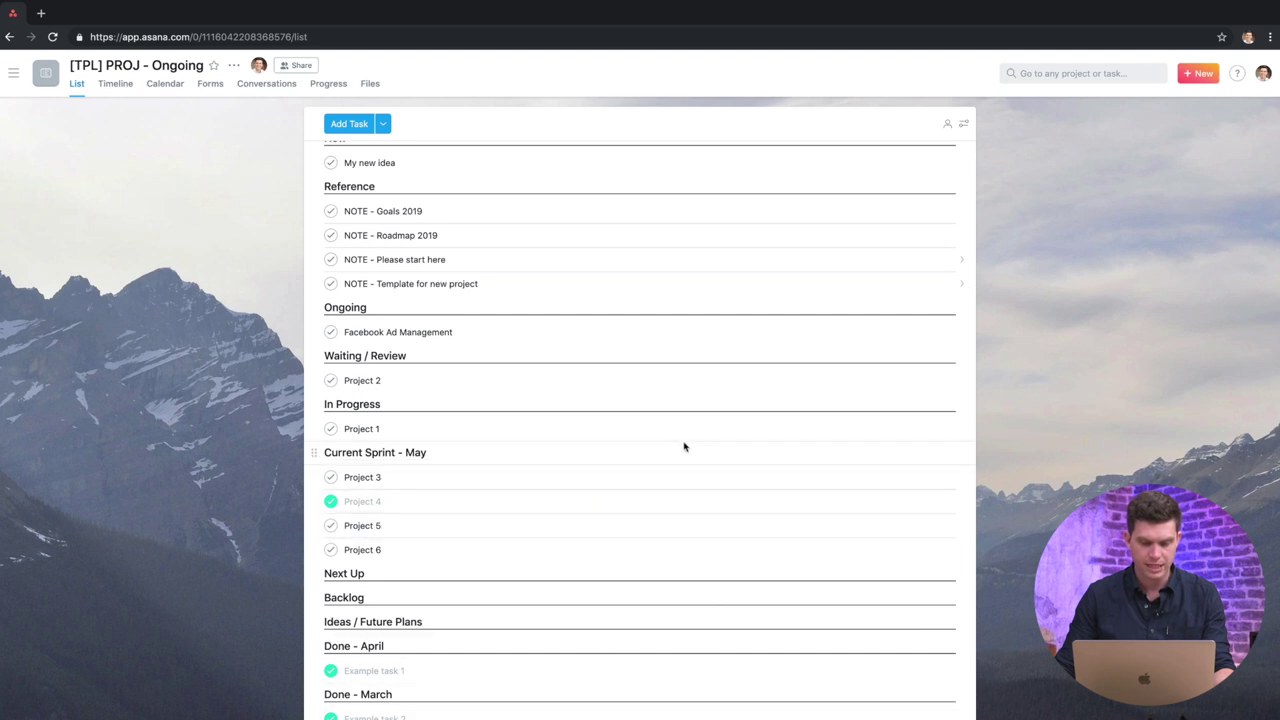
scroll(665, 320, up, 1)
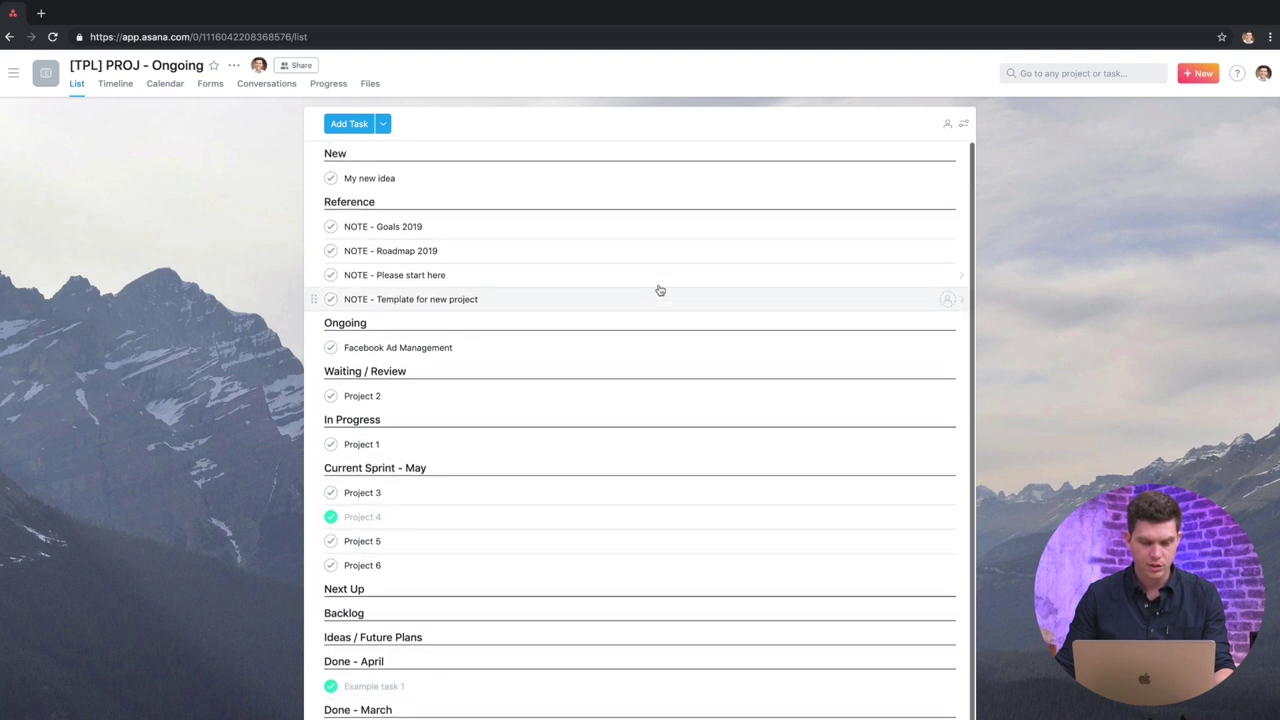
click(499, 153)
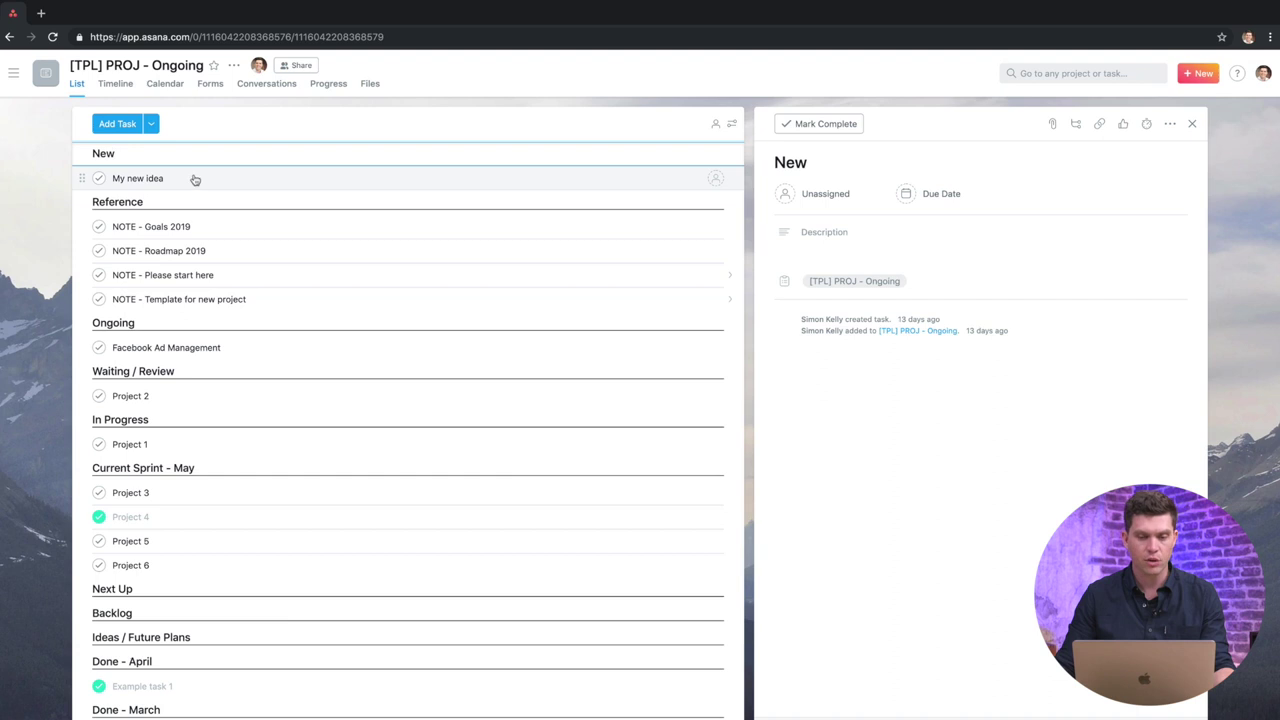
click(195, 180)
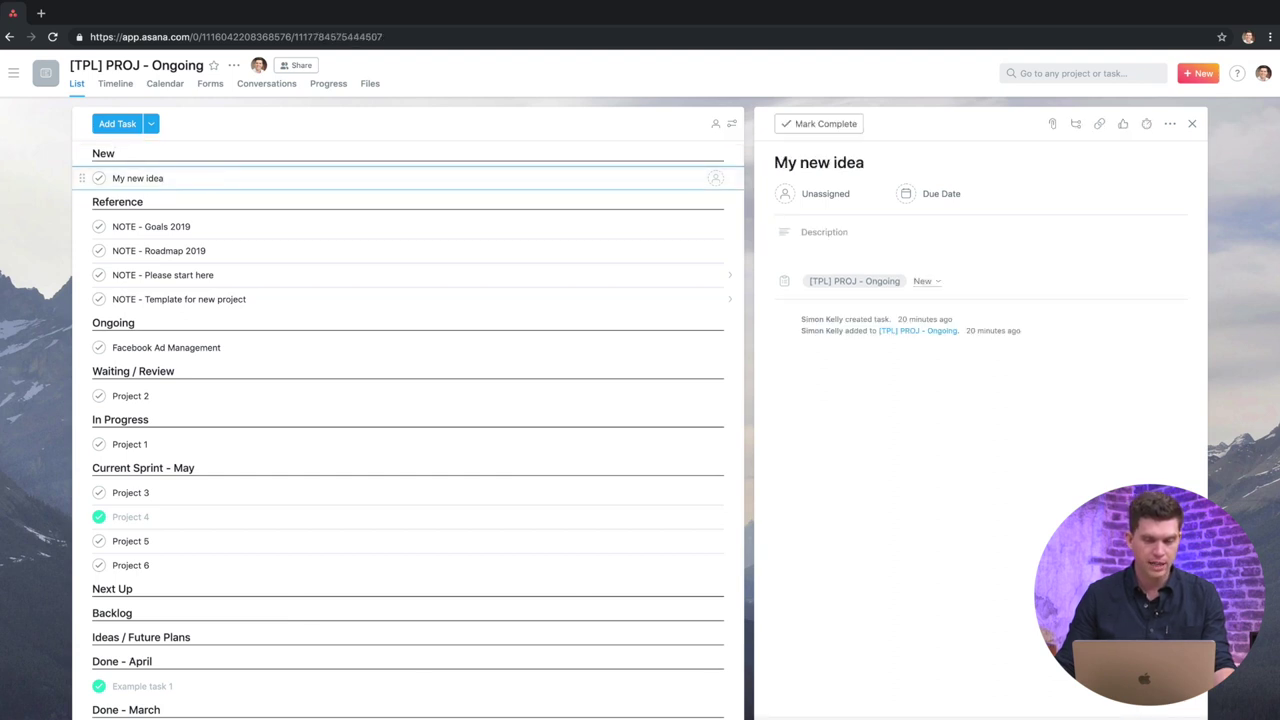
key(Return)
text(Next new i)
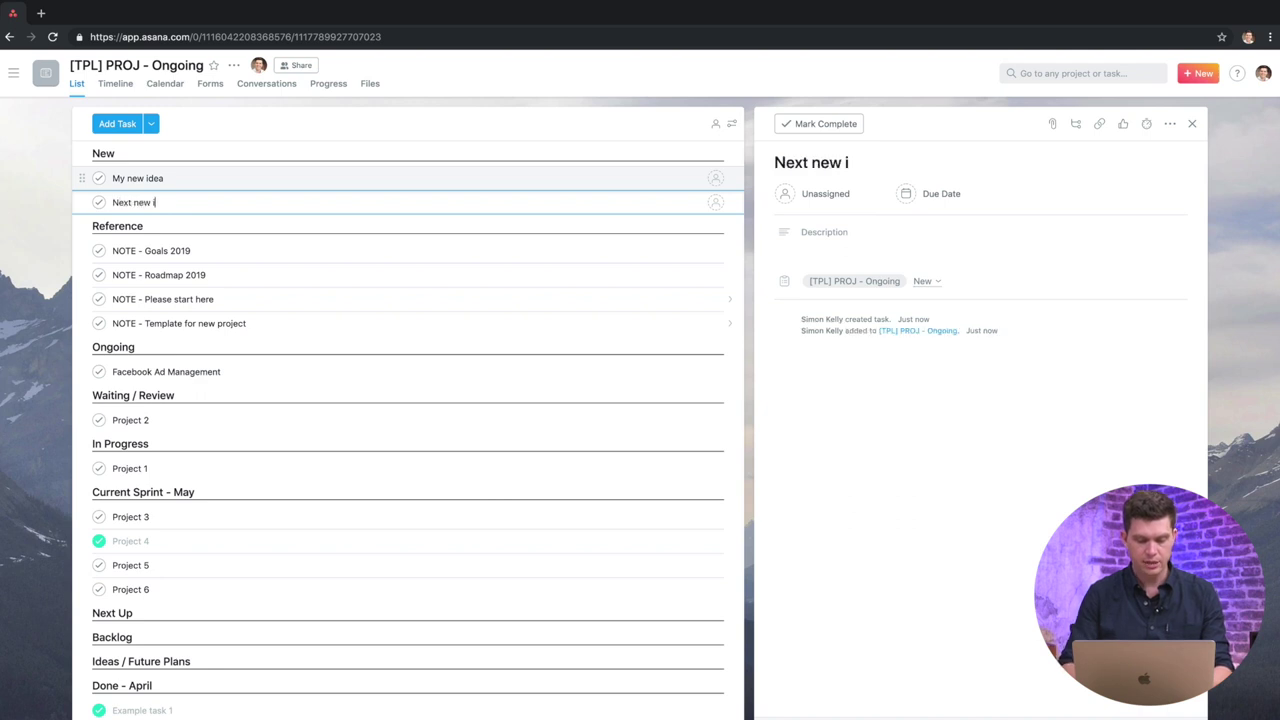
text(dea)
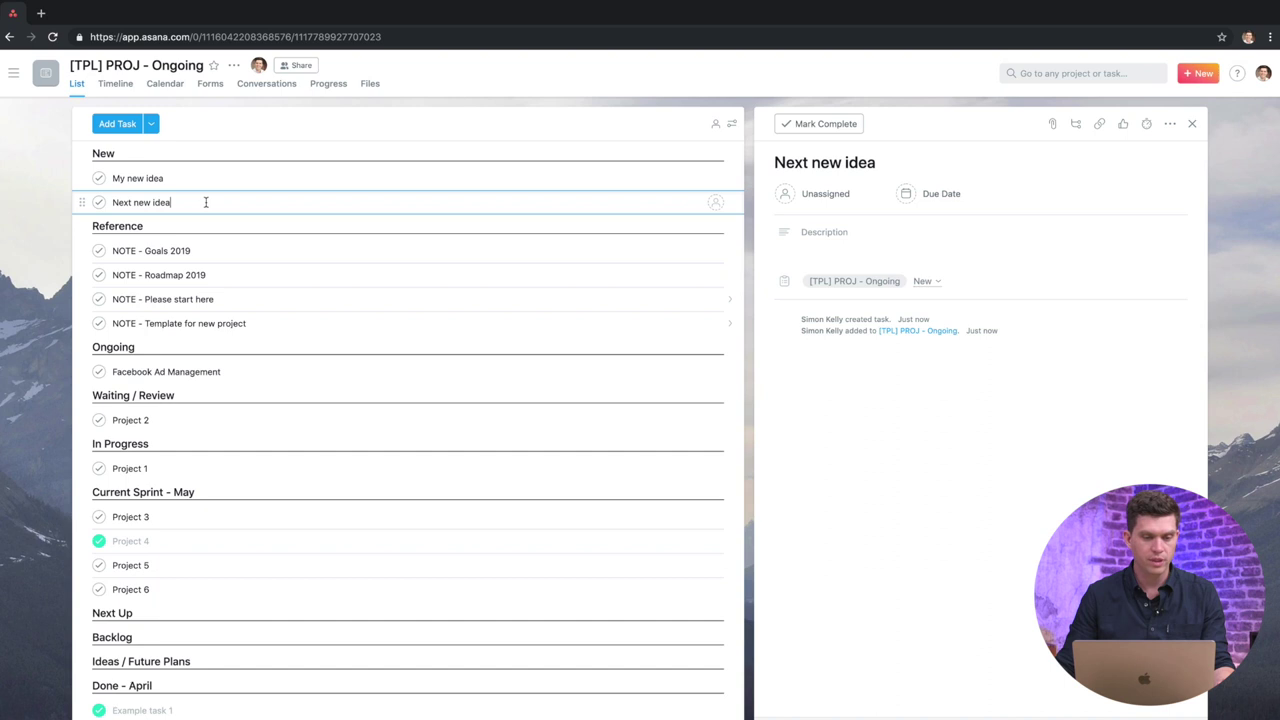
drag(80, 202, 90, 151)
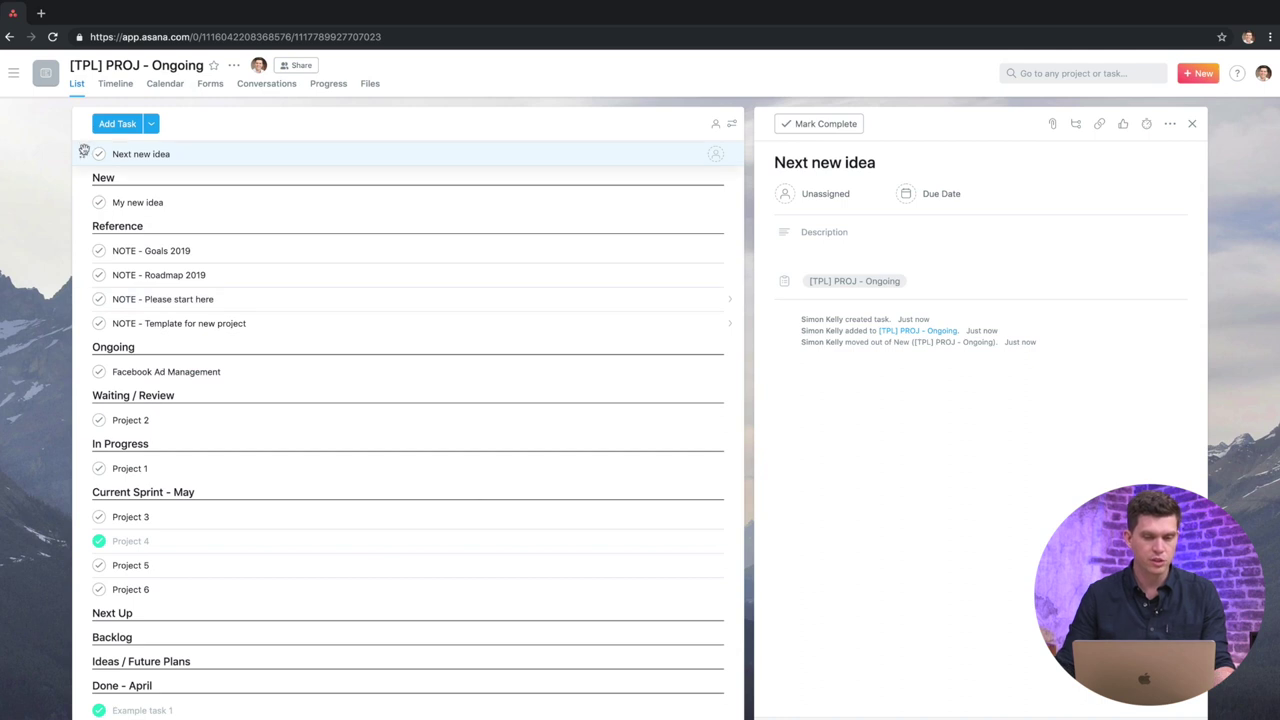
drag(82, 153, 88, 182)
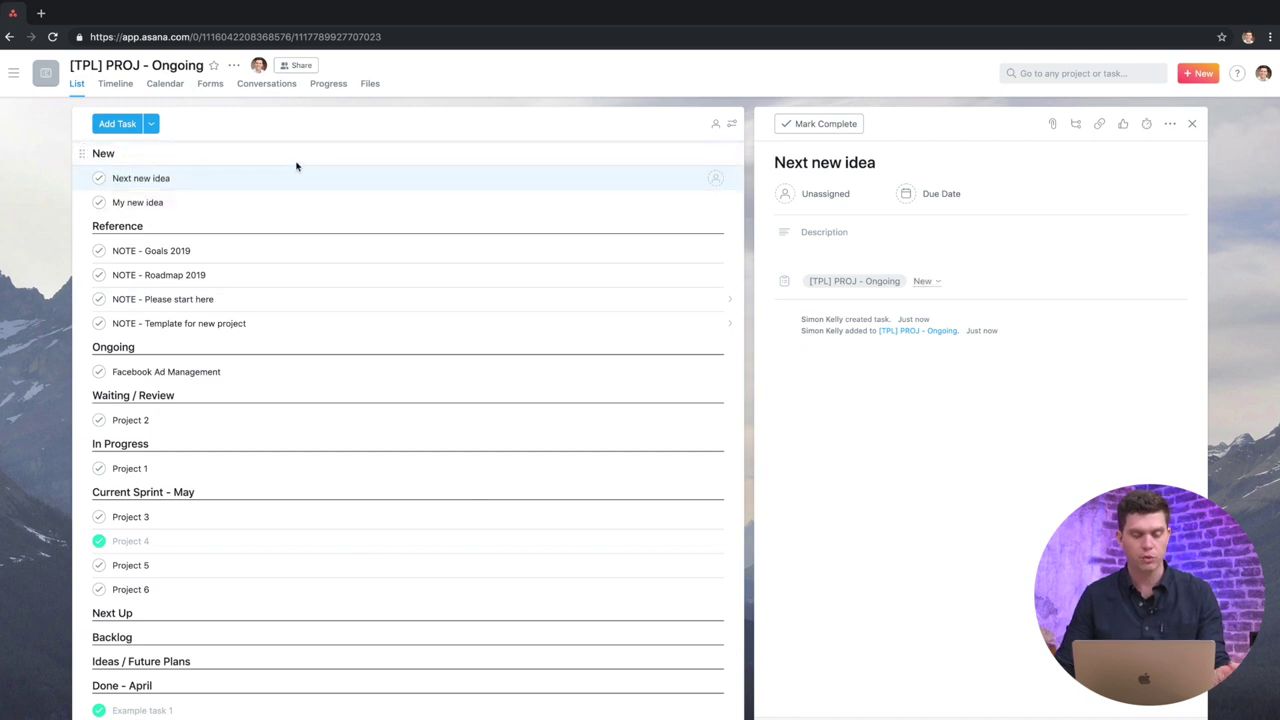
- Examine the "NOTE - Please start here" task under Reference and the Facebook Ad Management task under Ongoing
scroll(349, 225, down, 1)
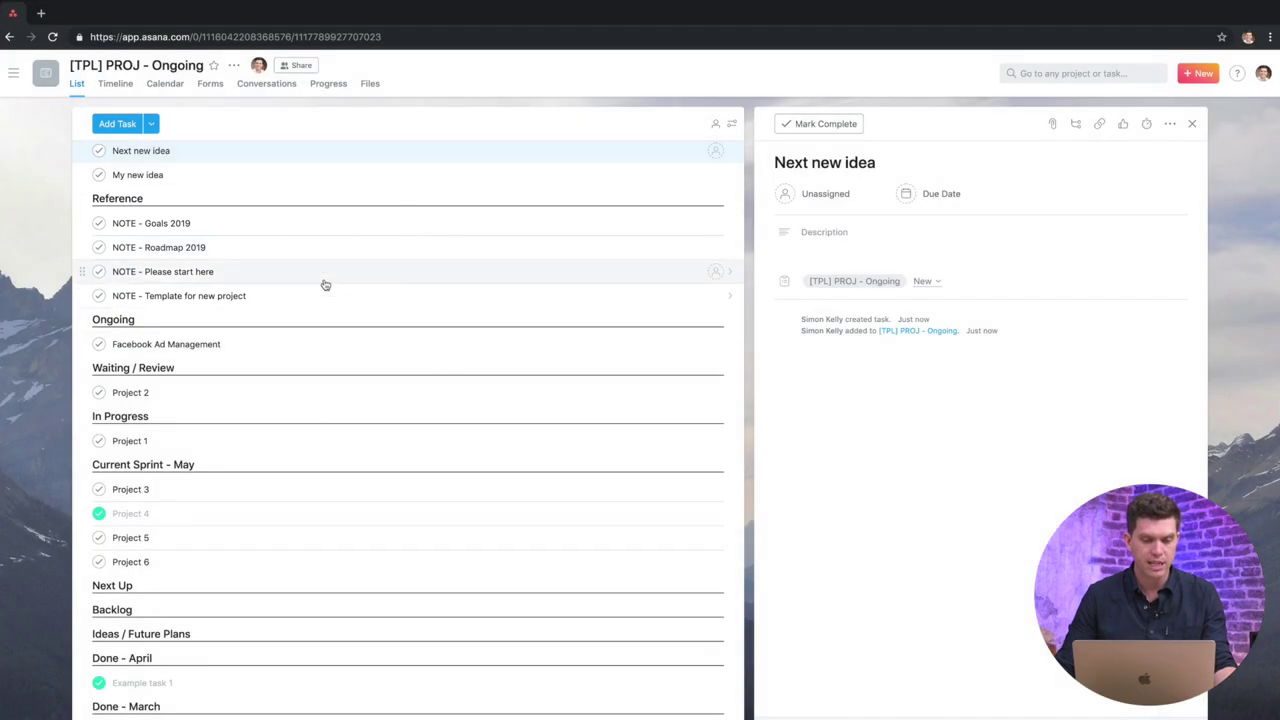
click(323, 283)
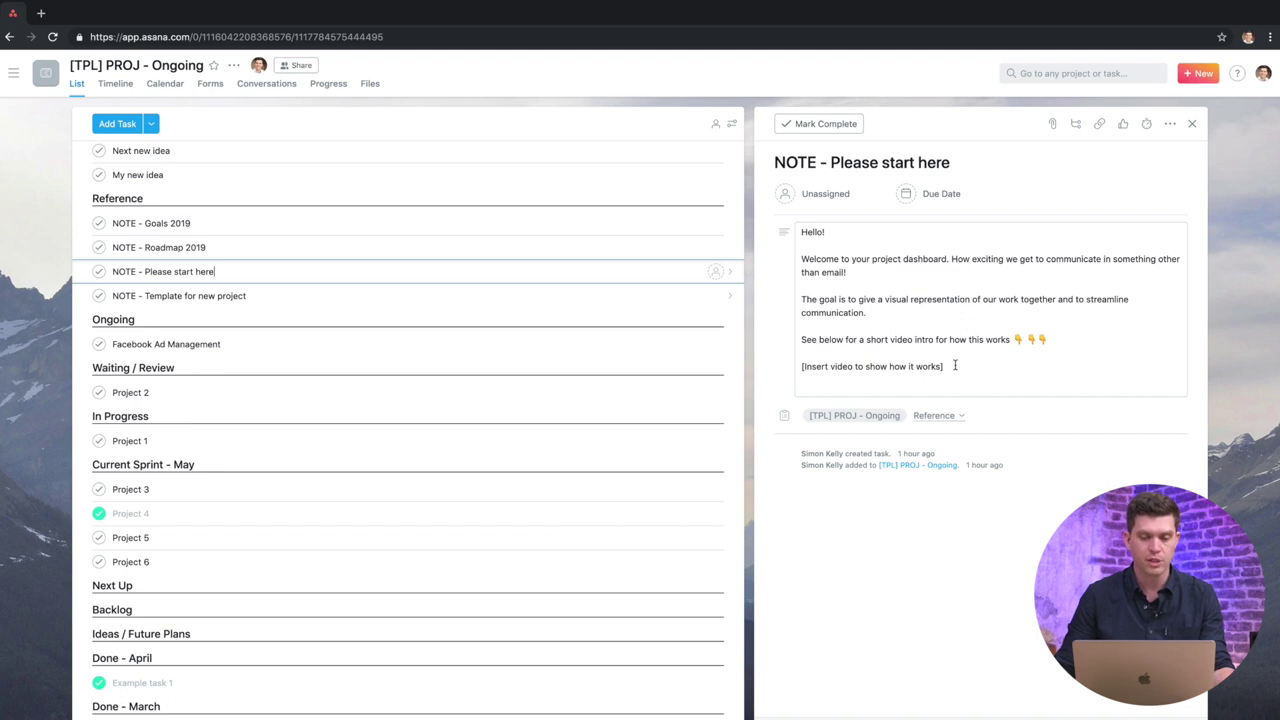
scroll(614, 333, down, 1)
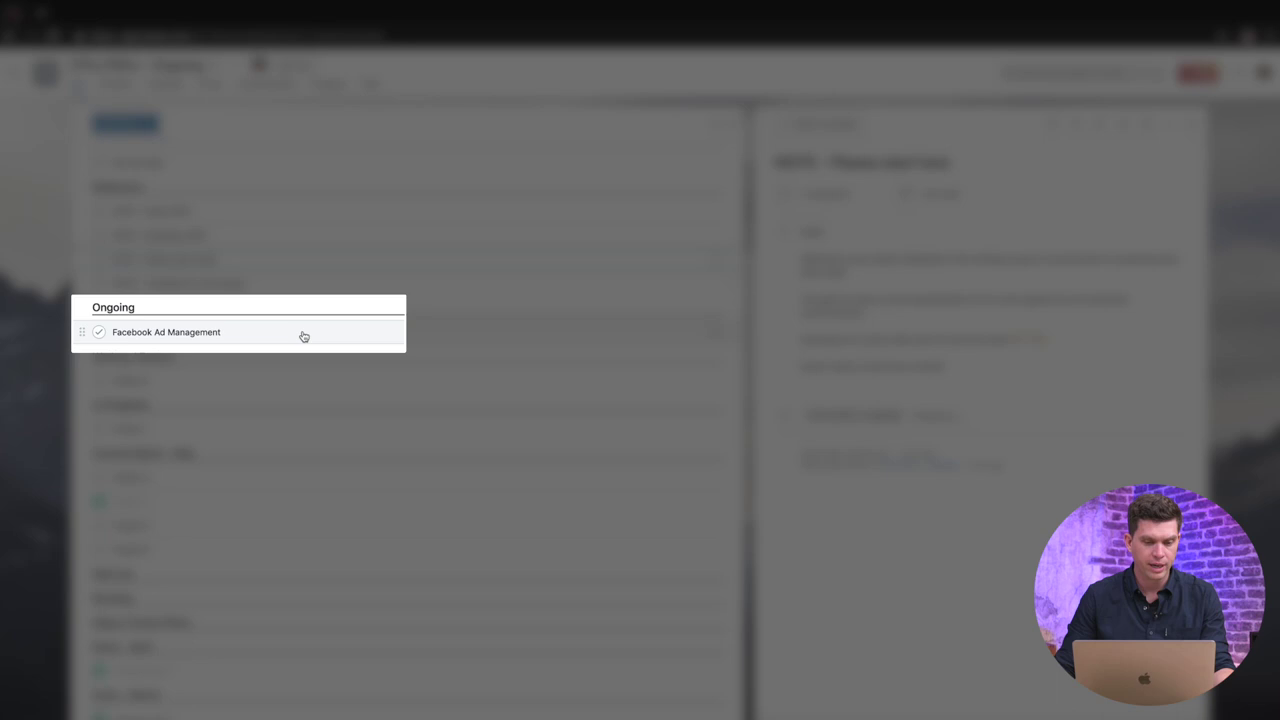
click(304, 336)
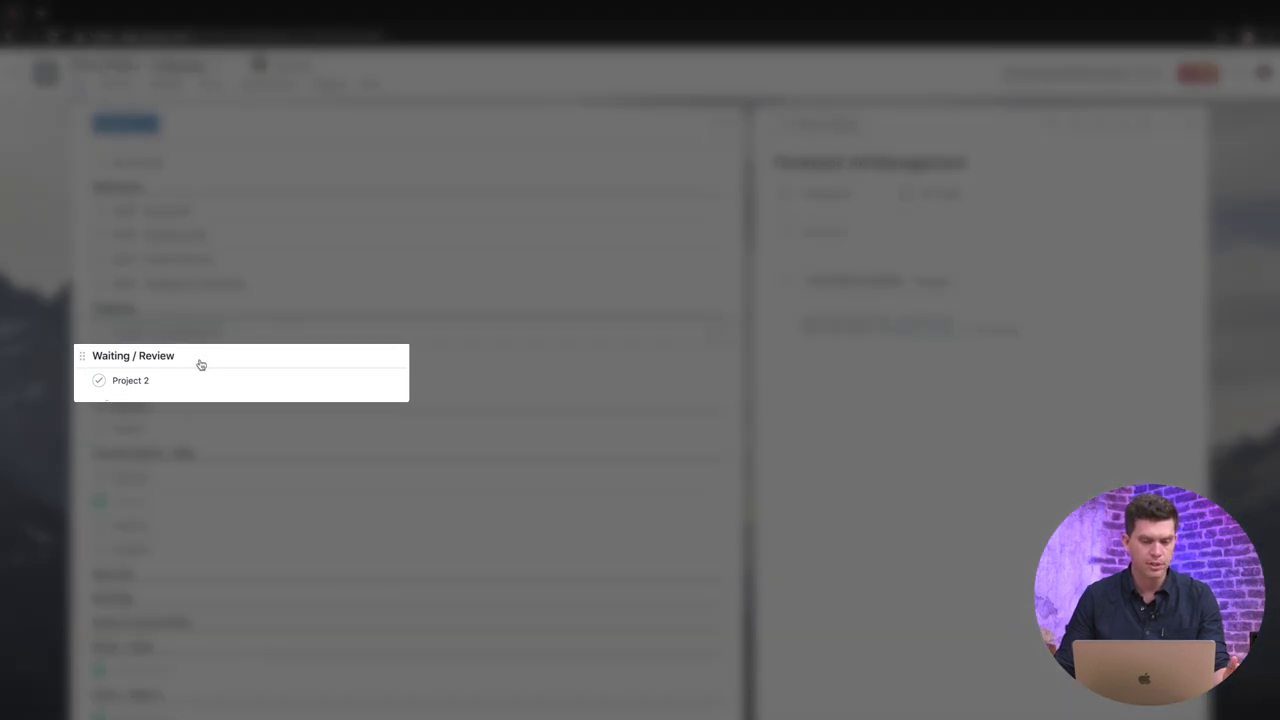
- Move Project 2 from the Waiting / Review section to the In Progress section, above Project 1
click(200, 362)
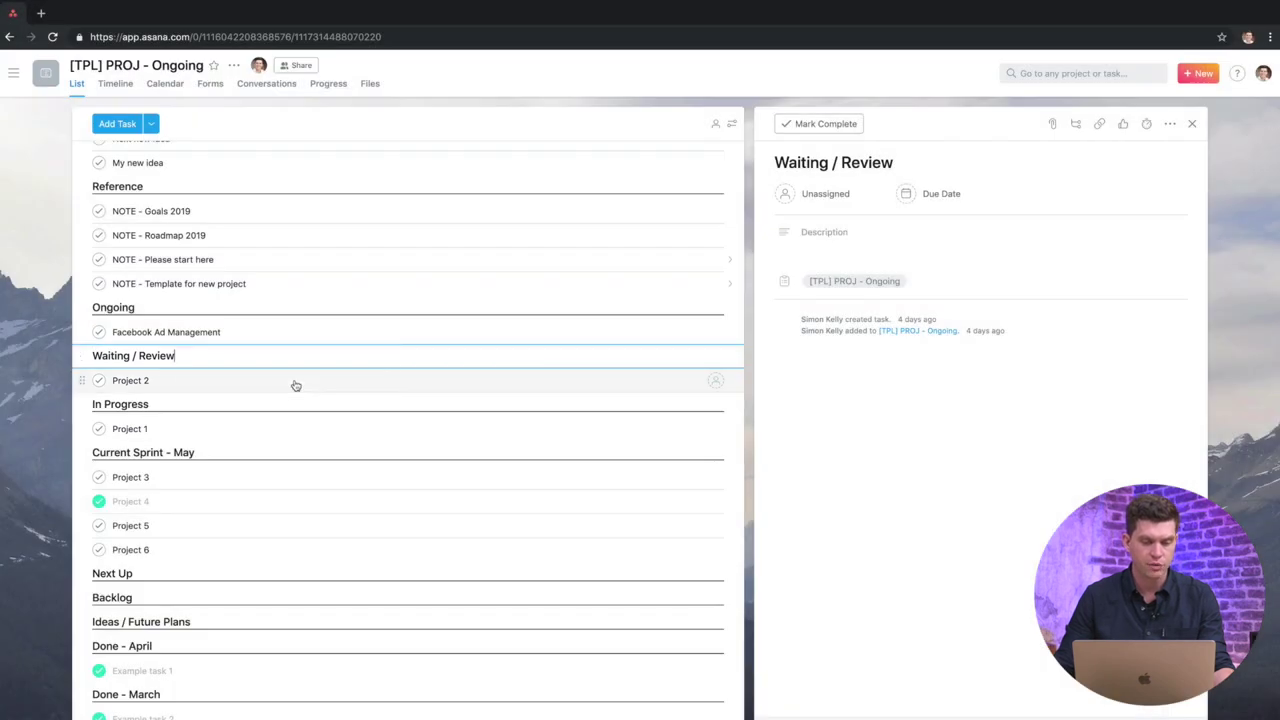
click(296, 383)
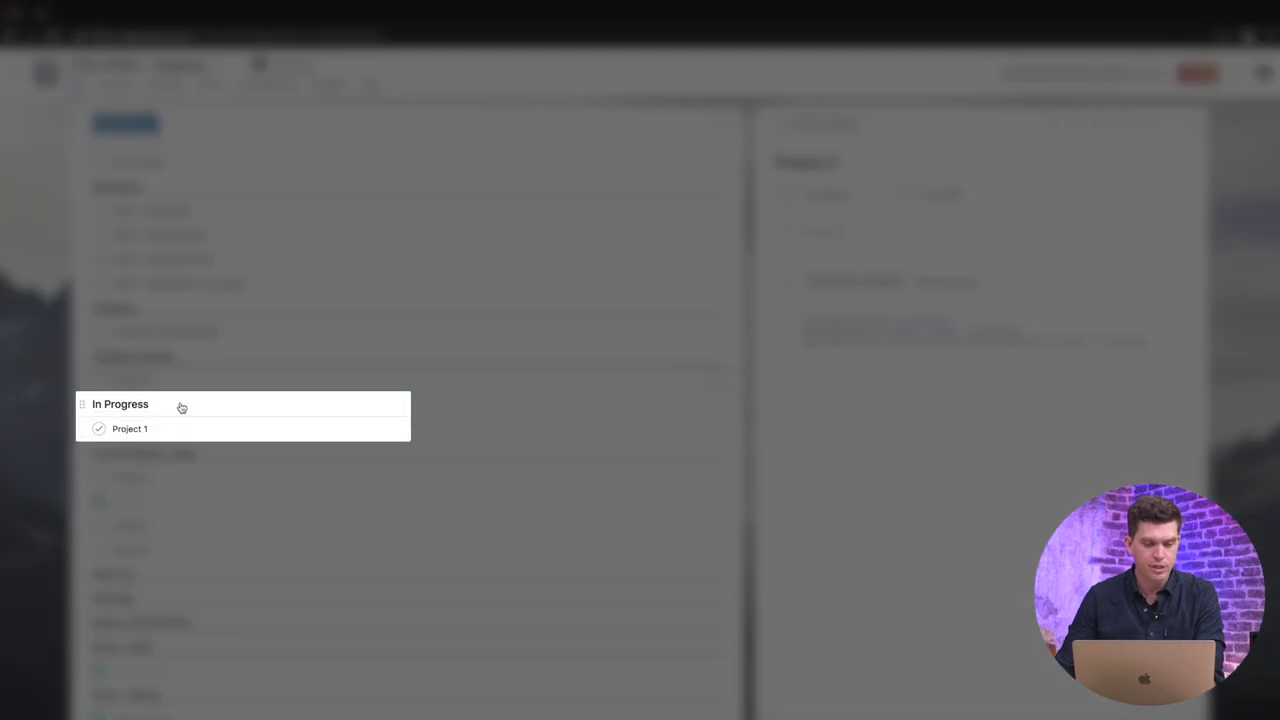
click(180, 406)
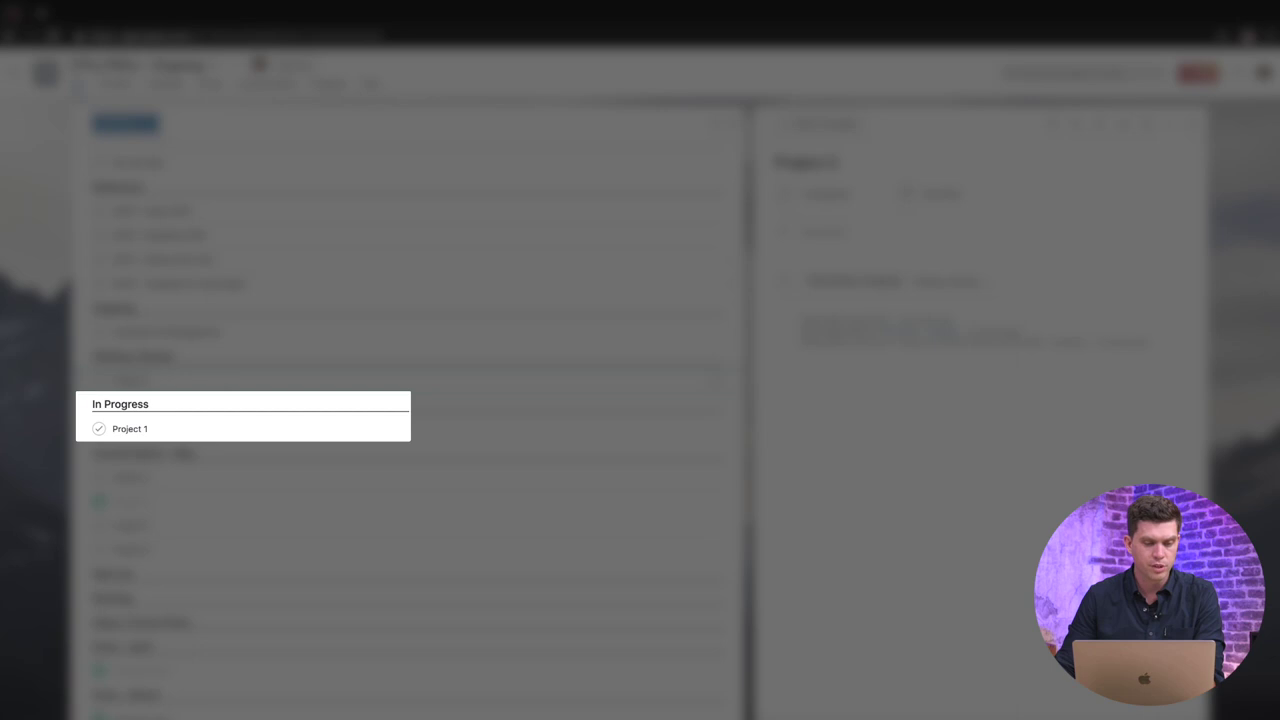
drag(130, 380, 143, 410)
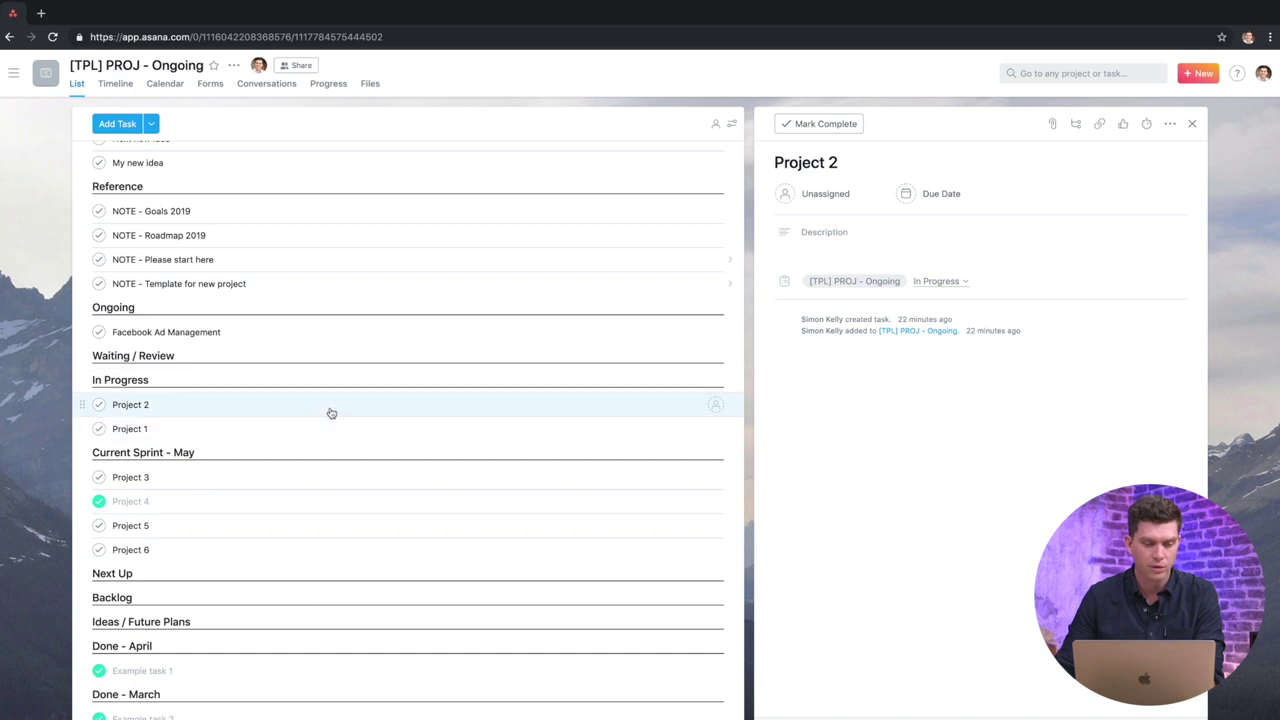
- Mark Project 2 complete and move it into the Current Sprint - May section, between Project 3 and Project 4
click(138, 454)
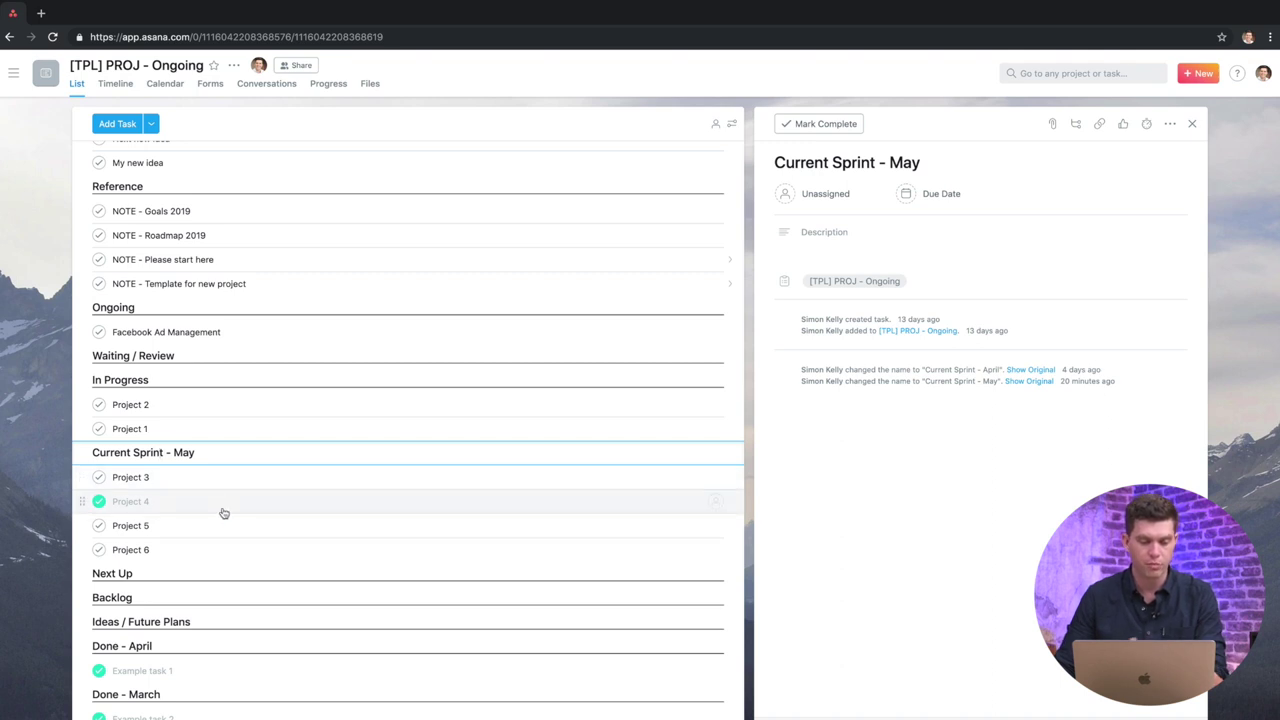
click(229, 510)
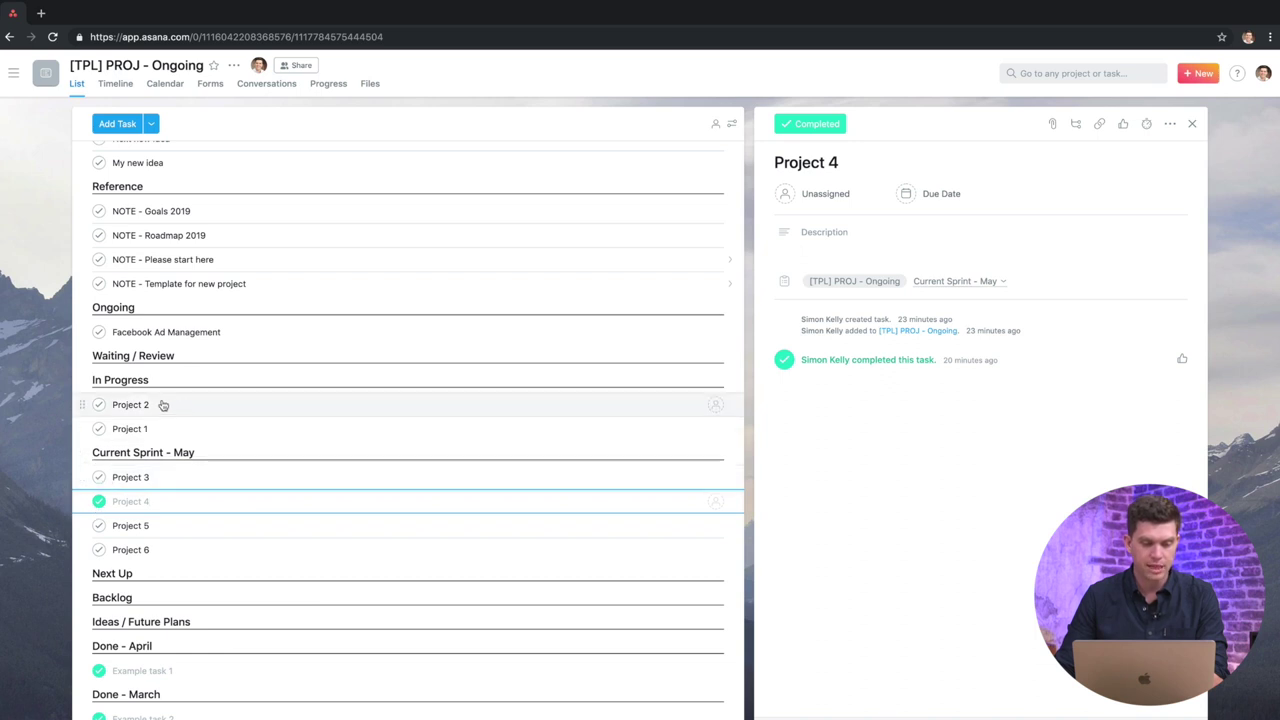
click(98, 405)
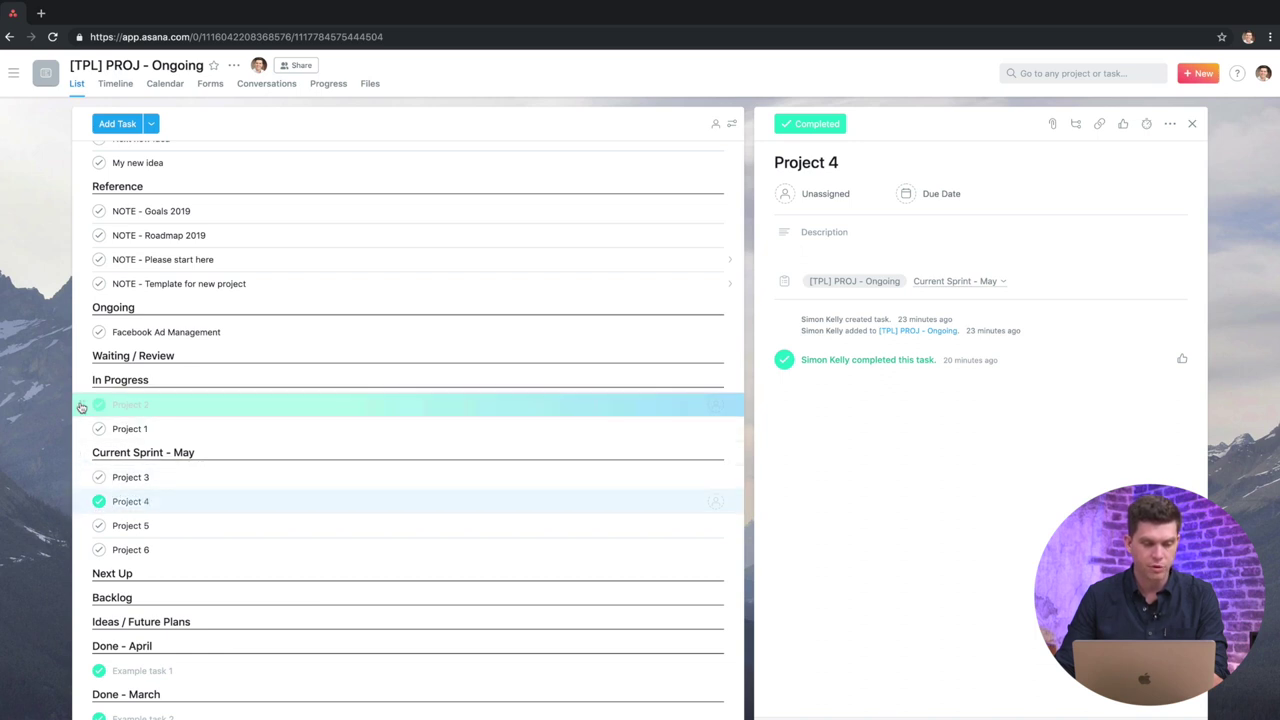
drag(80, 401, 93, 472)
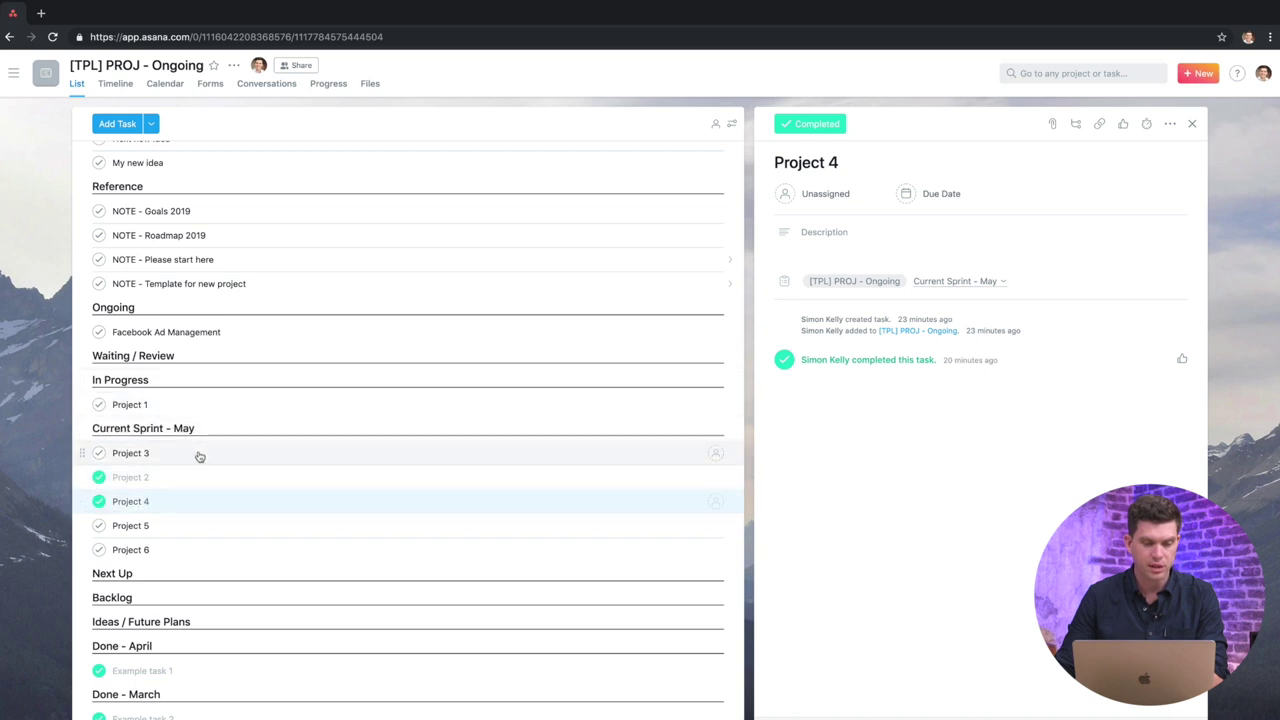
- Rename the "Current Sprint - May" section as "Done - May"
click(158, 427)
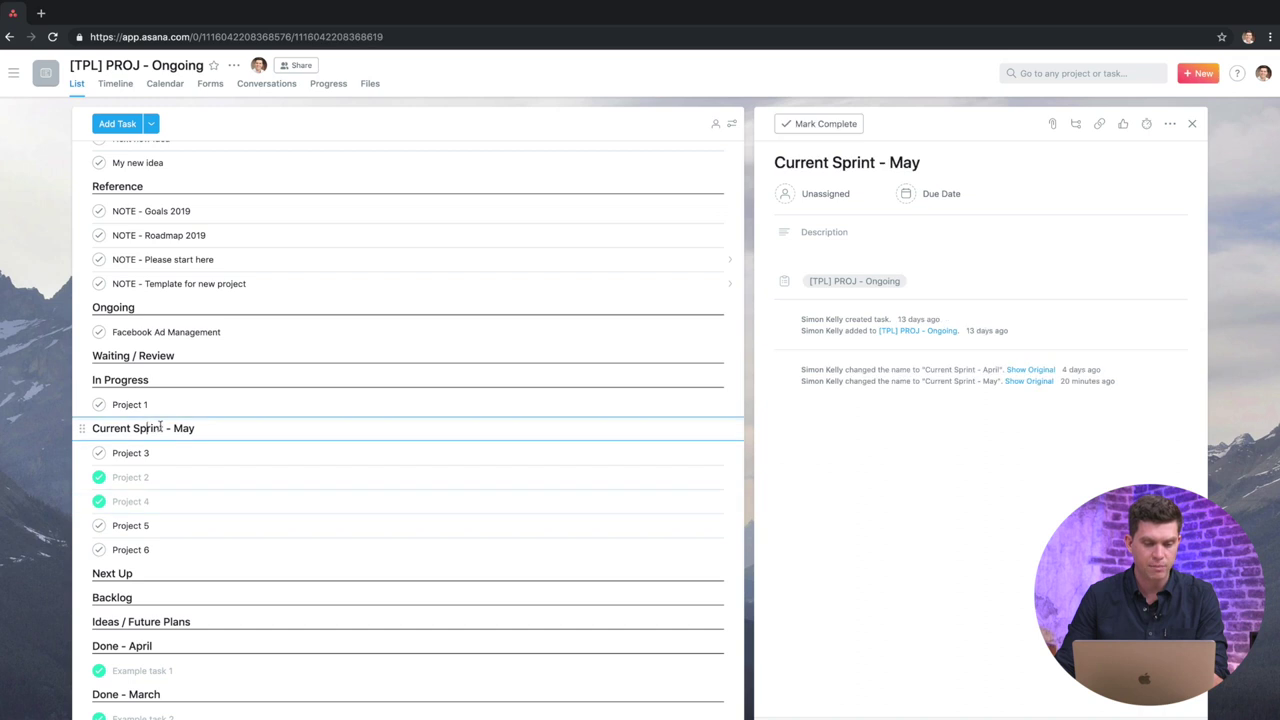
double_click(150, 427)
drag(121, 426, 77, 424)
text(Done)
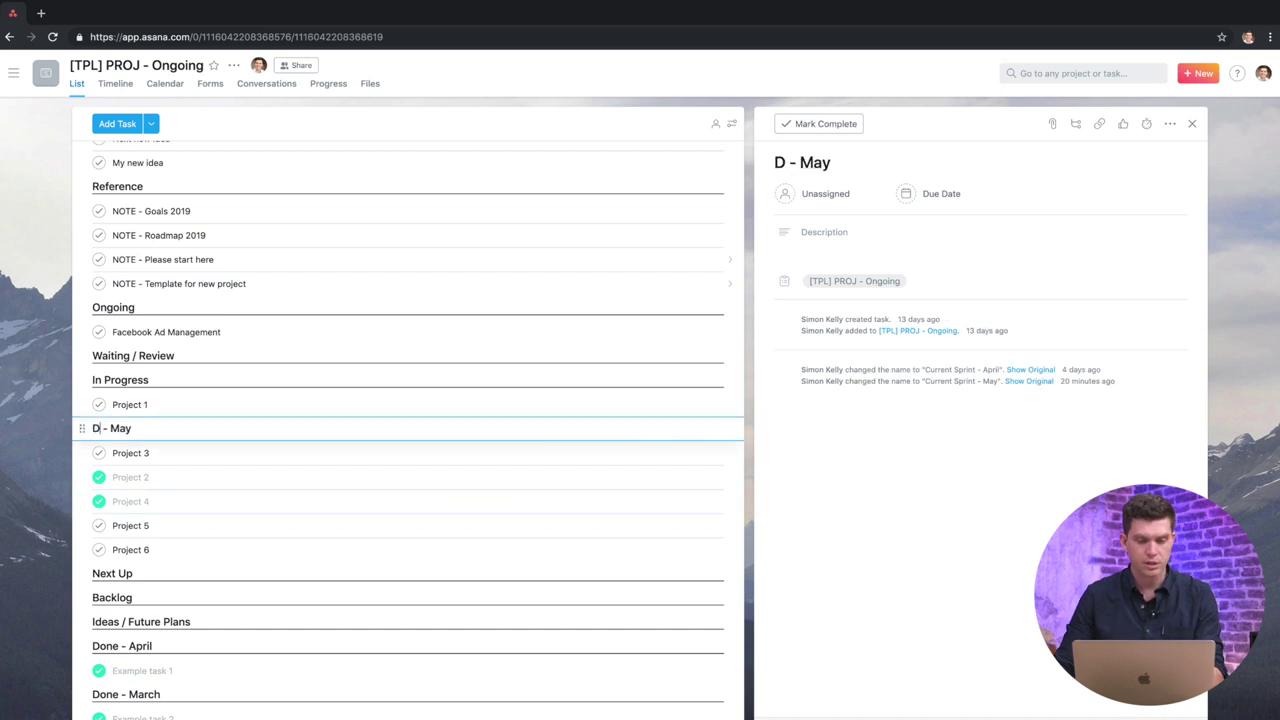
- Move the Done - May section with its five projects directly above Done - April and mark all those projects complete
shift+click(150, 549)
drag(86, 549, 91, 627)
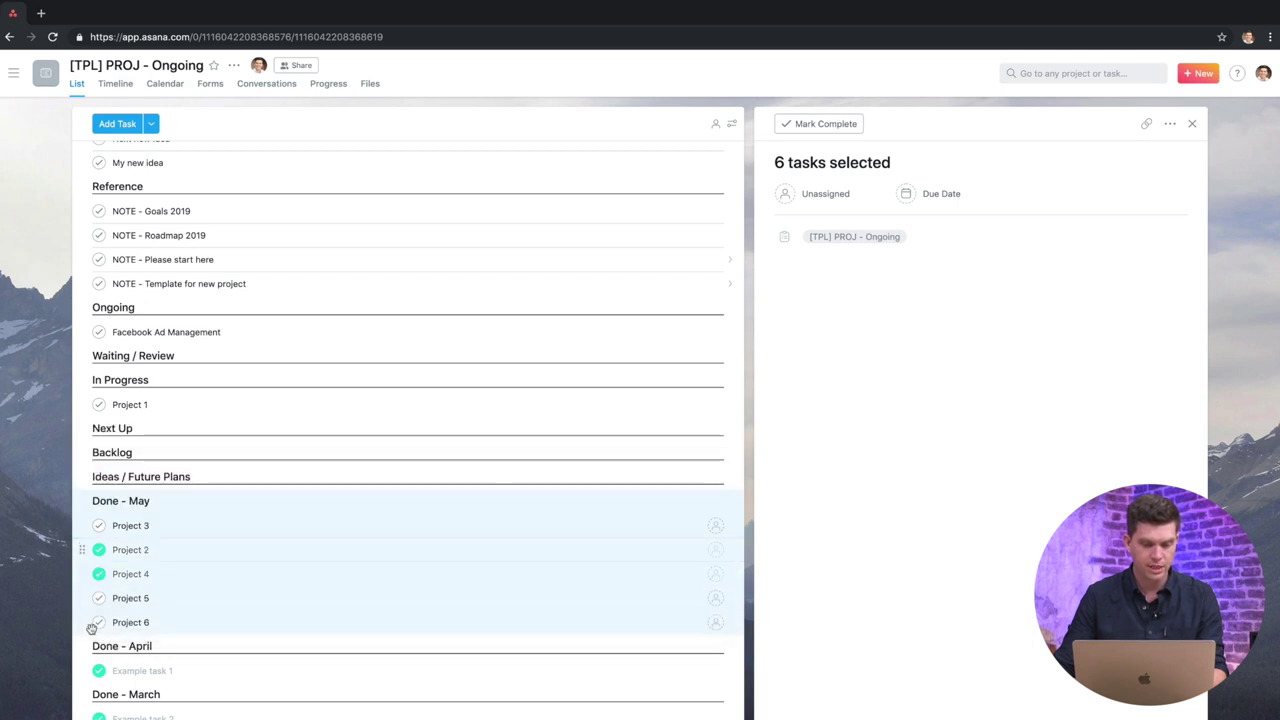
click(100, 526)
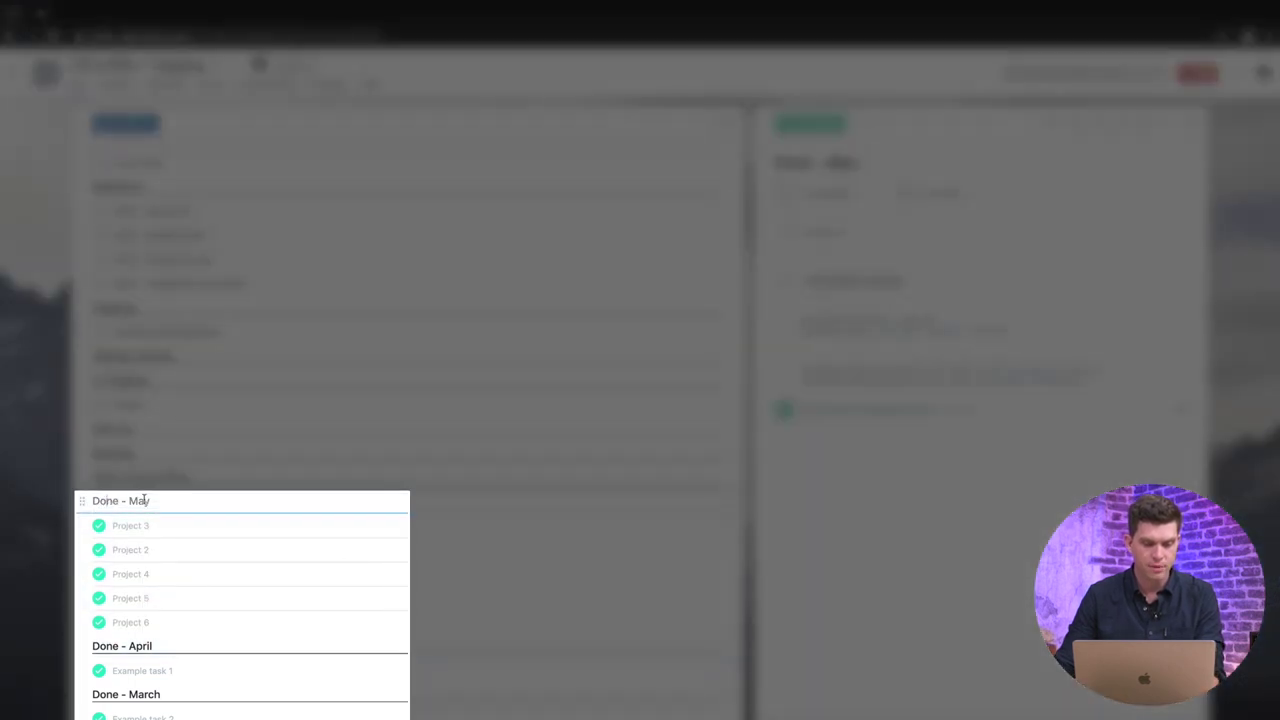
click(144, 500)
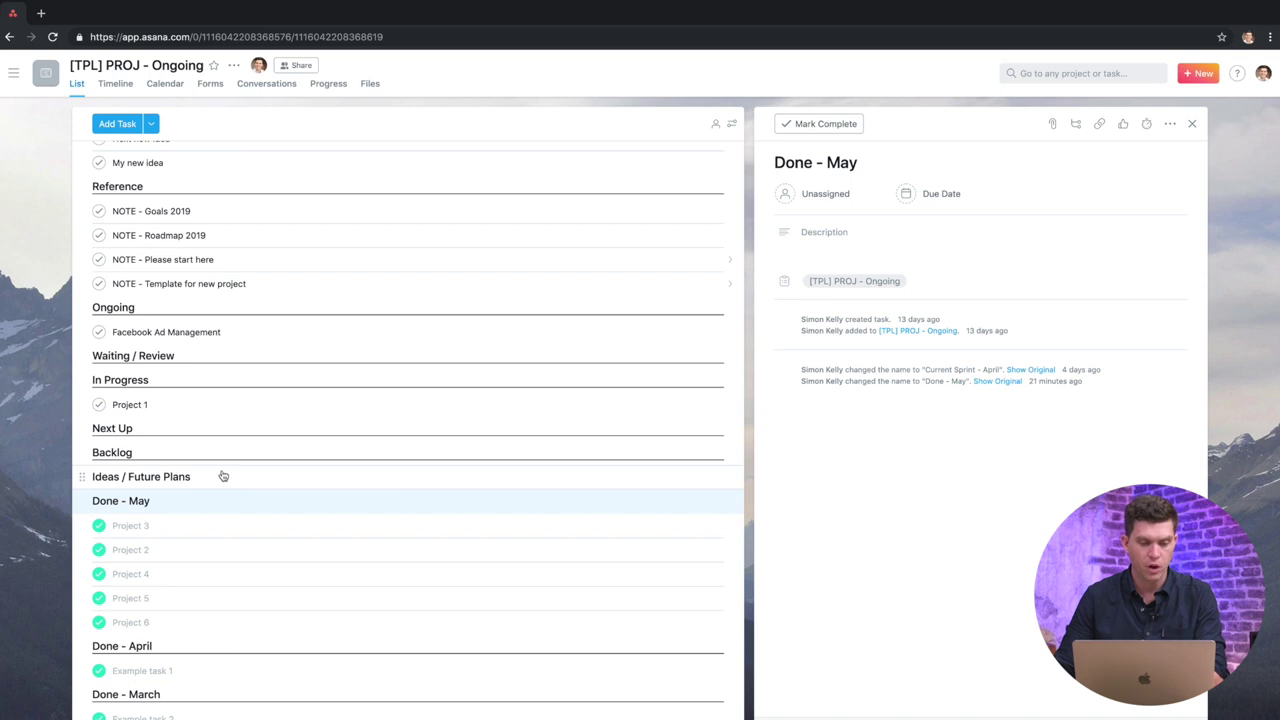
- Examine the details of the Next Up section
click(153, 429)
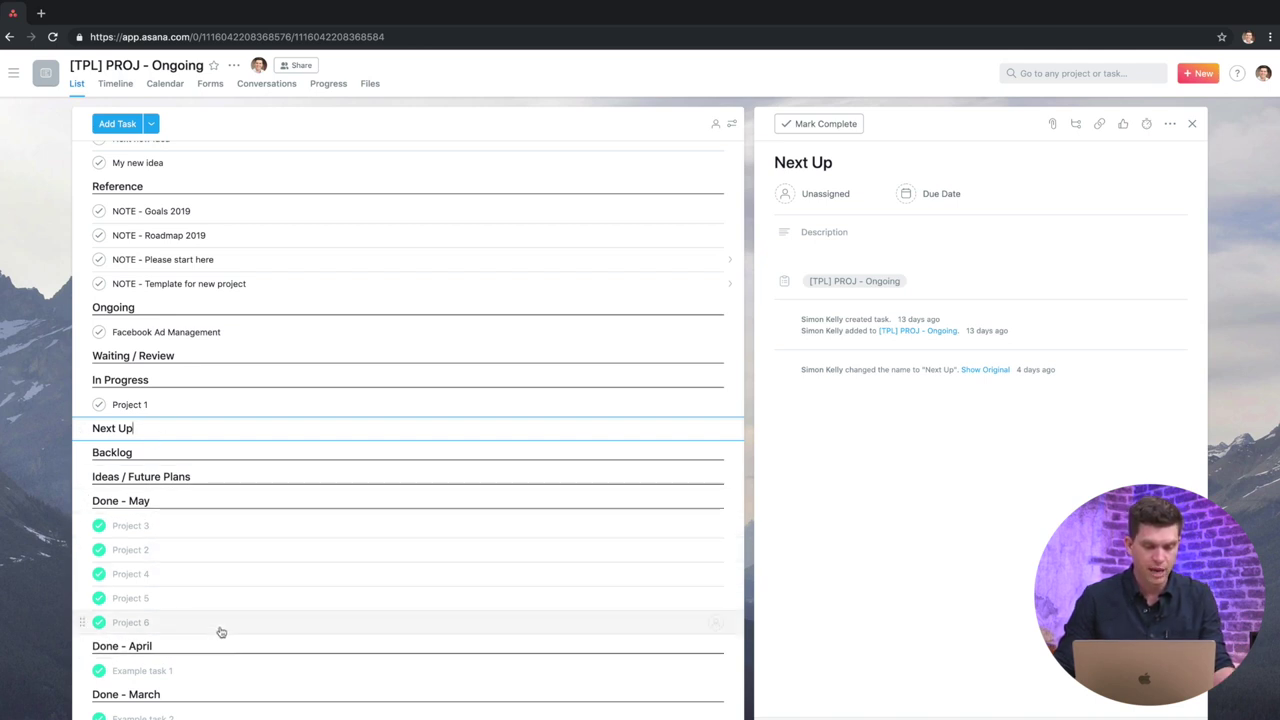
scroll(347, 449, up, 1)
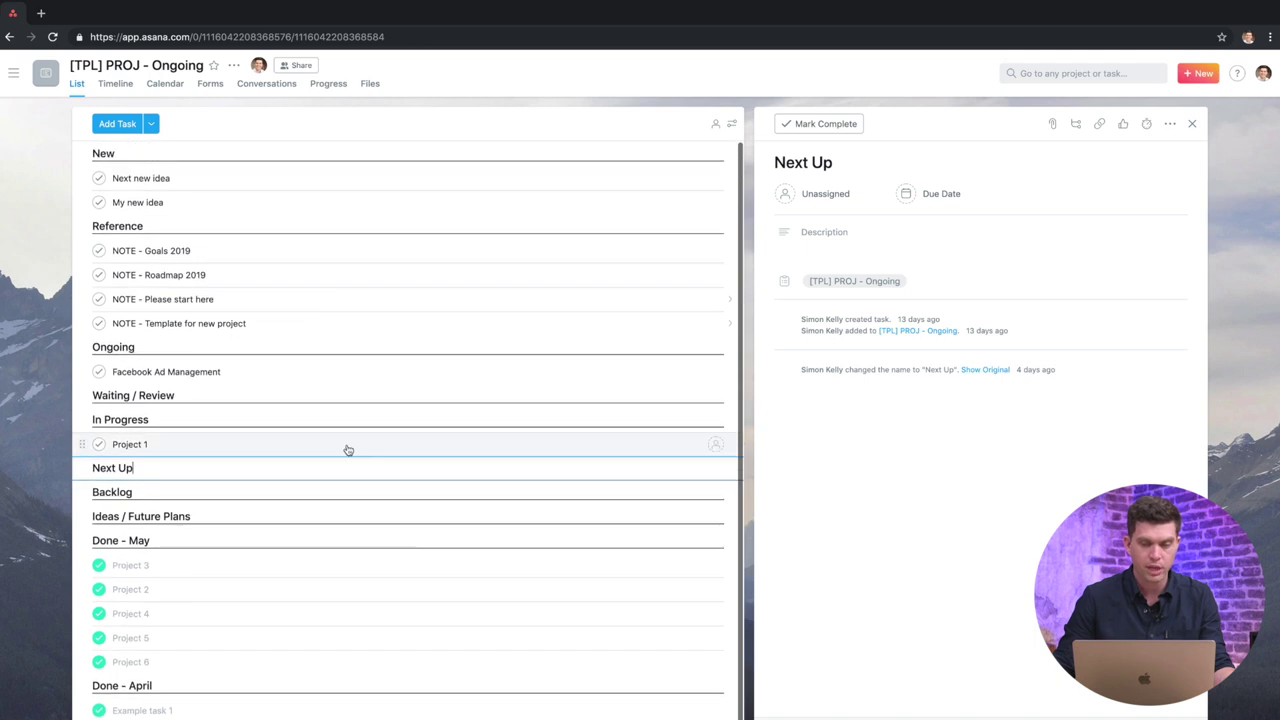